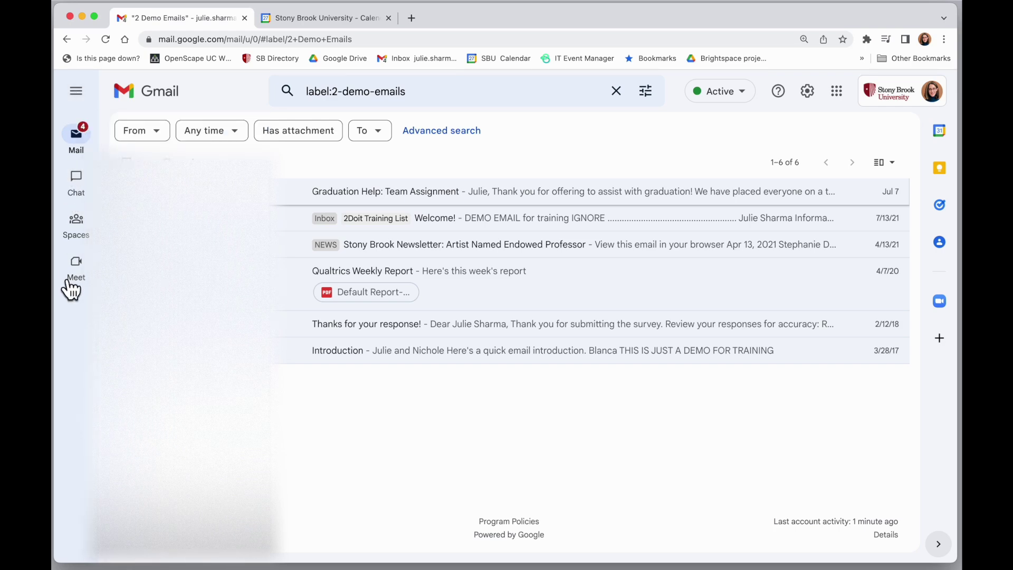
Step: Start a new direct chat with a colleague and send the message "HI! I'll create the meeting agenda for next week"
mouse_move(75, 194)
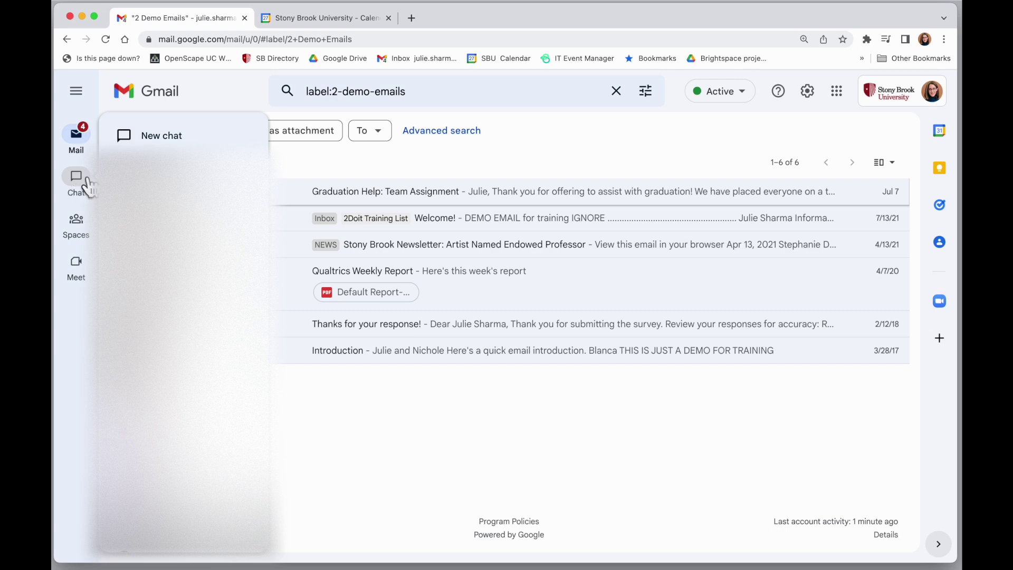
mouse_move(85, 227)
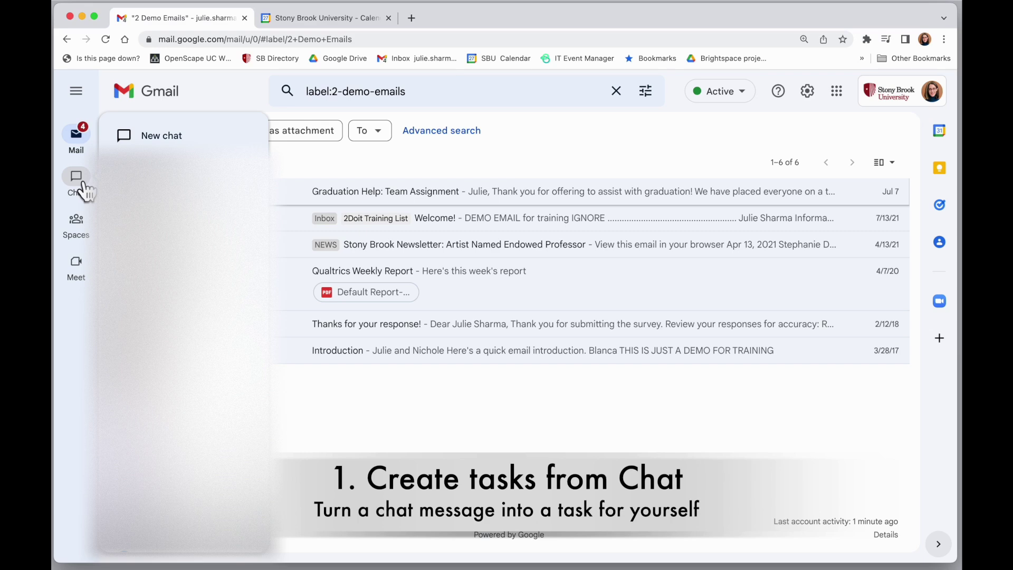
left_click(148, 138)
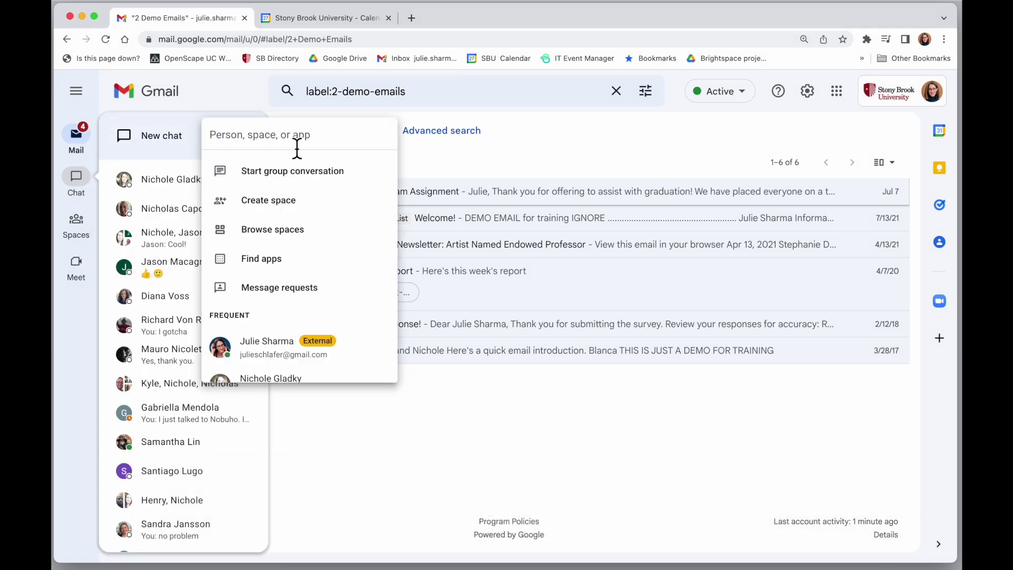
type("ky")
left_click(340, 191)
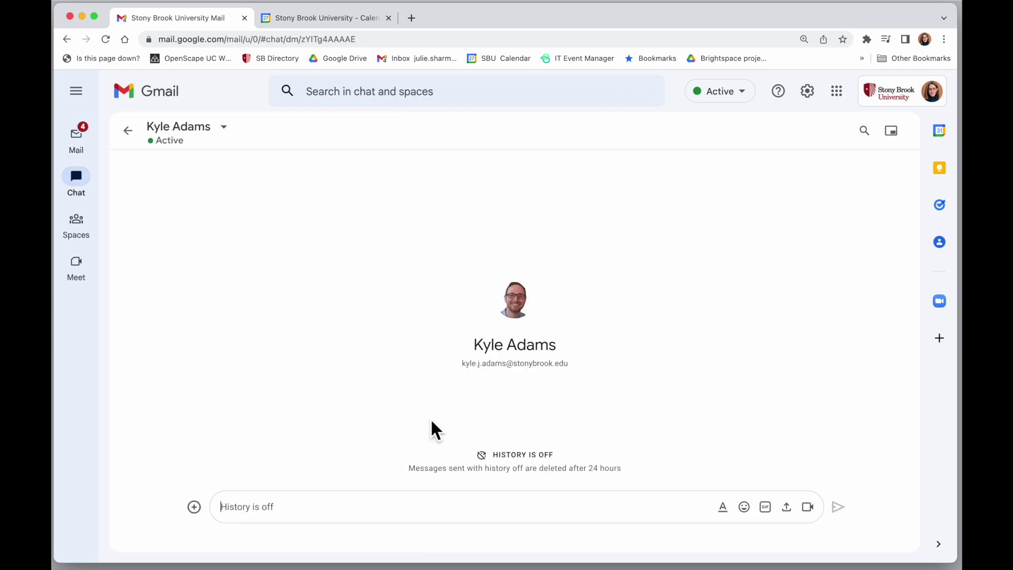
type("HI! I'll create the meeting agenda for next week")
key("Return")
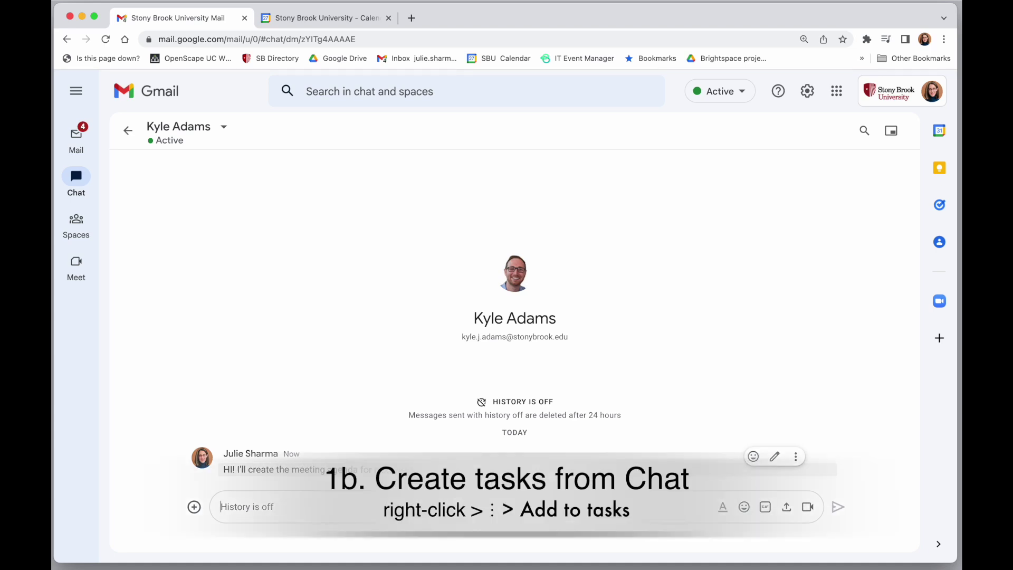
Step: Turn the sent chat message into a personal task due October 31, 2022 at 10:00 AM
left_click(795, 457)
left_click(770, 439)
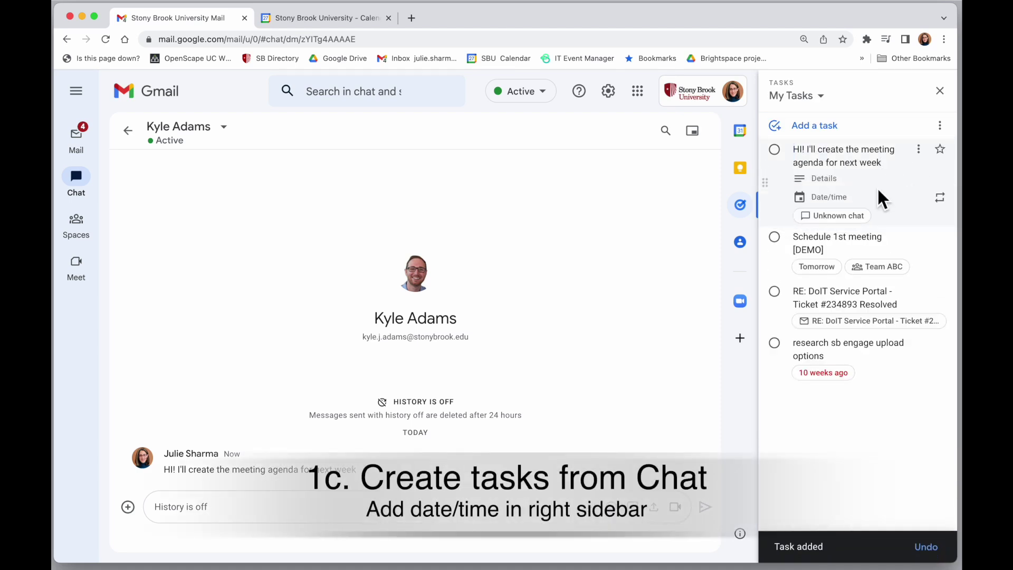
left_click(839, 199)
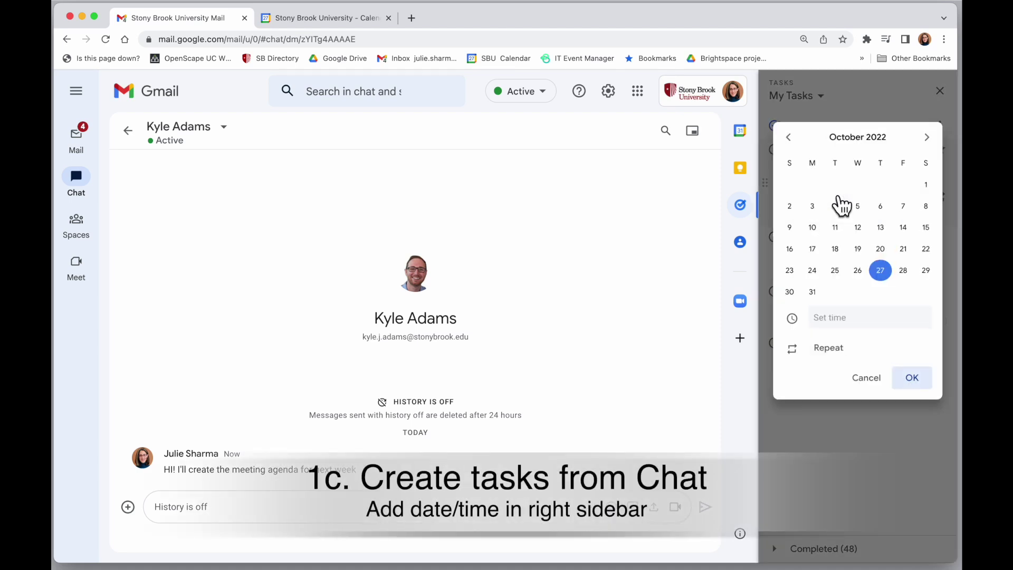
left_click(810, 293)
left_click(843, 325)
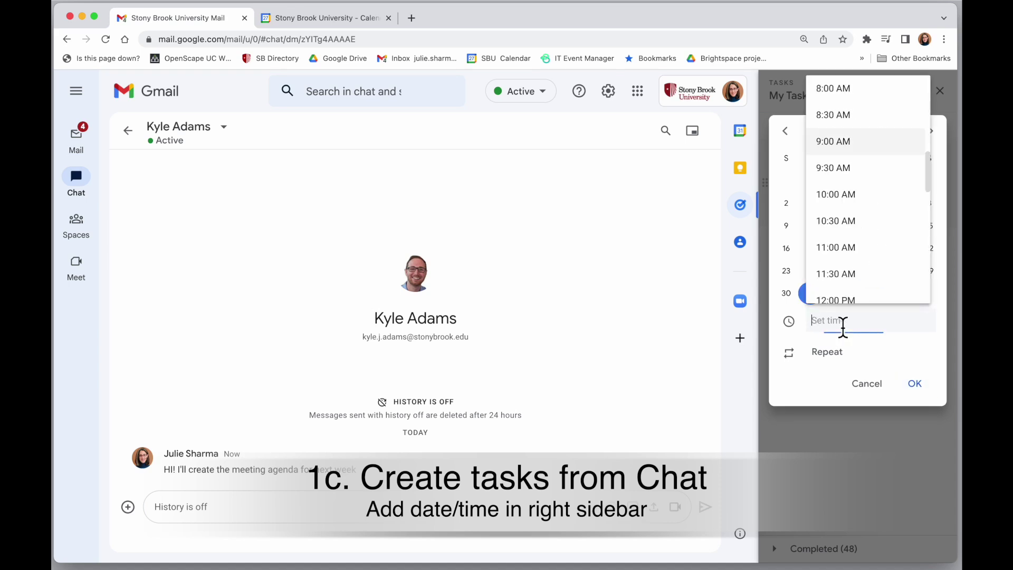
left_click(866, 199)
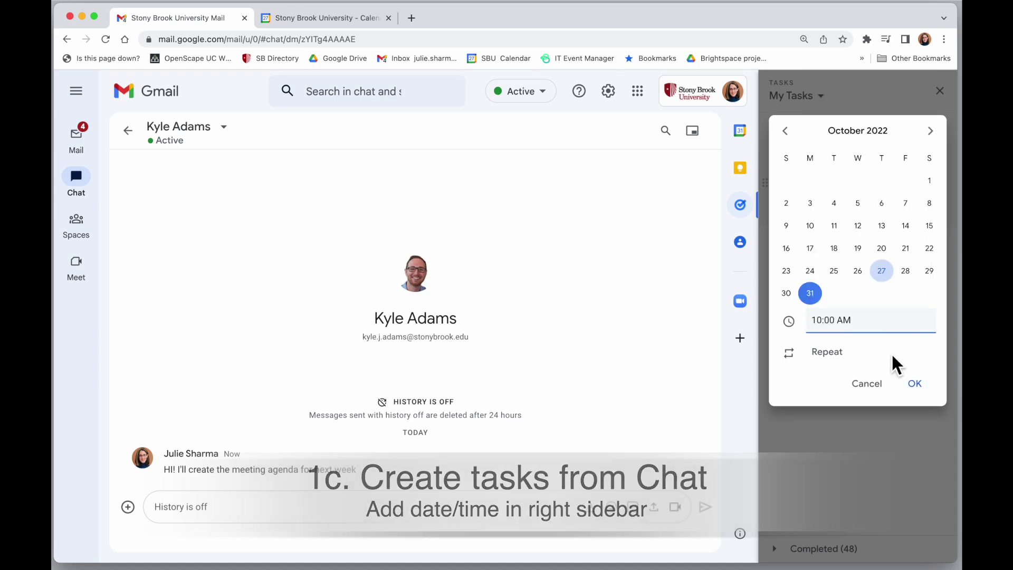
left_click(915, 384)
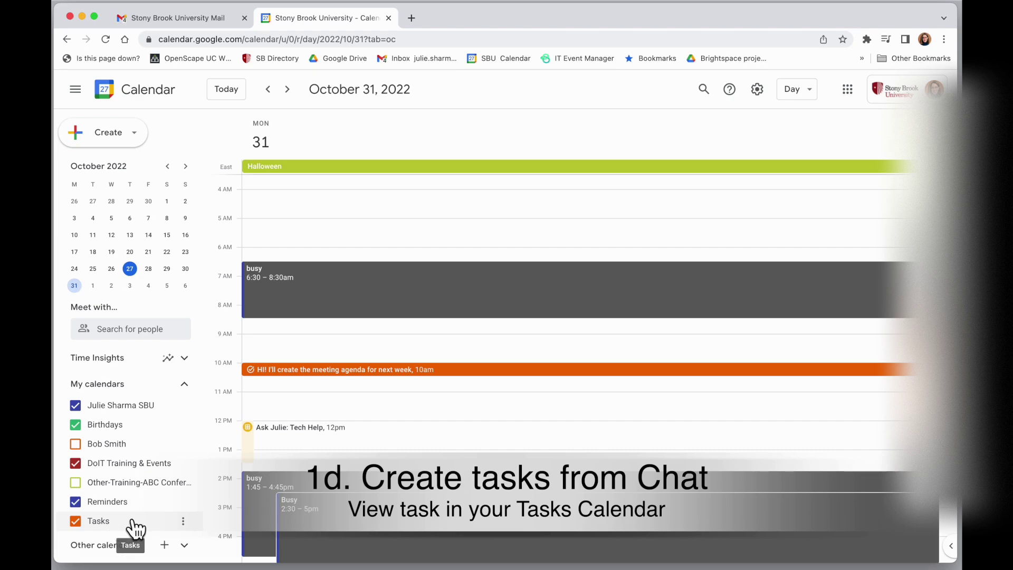
Step: Switch to Google Calendar and open the details of the meeting agenda task on October 31
left_click(449, 369)
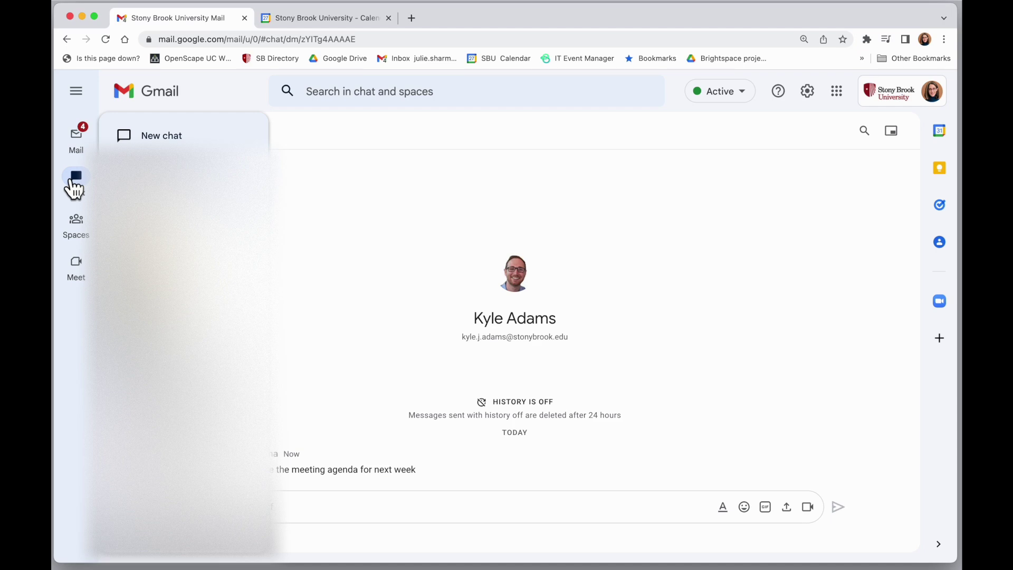
Step: Return to Gmail, open the Team ABC space and review its member list
mouse_move(75, 233)
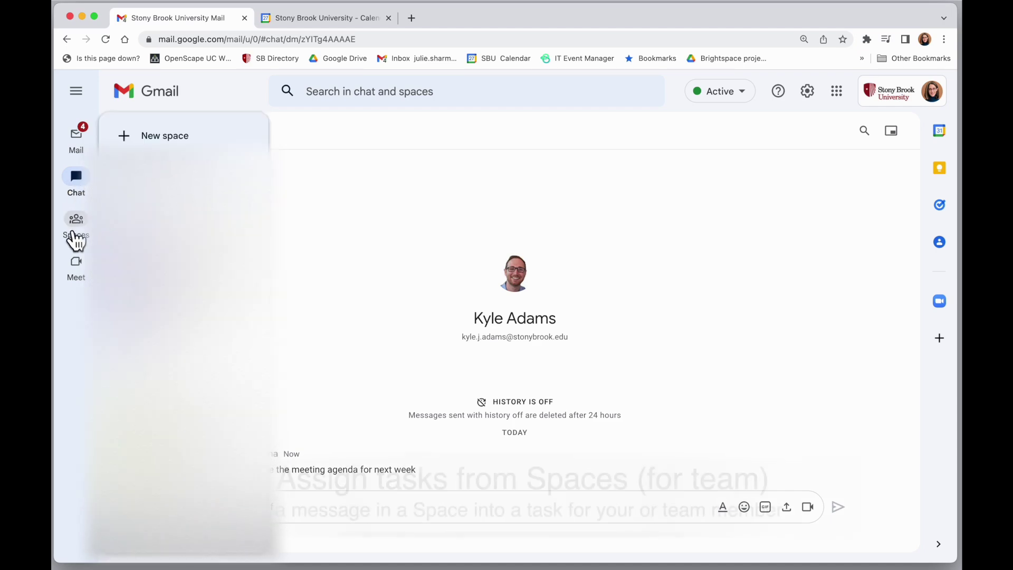
left_click(76, 221)
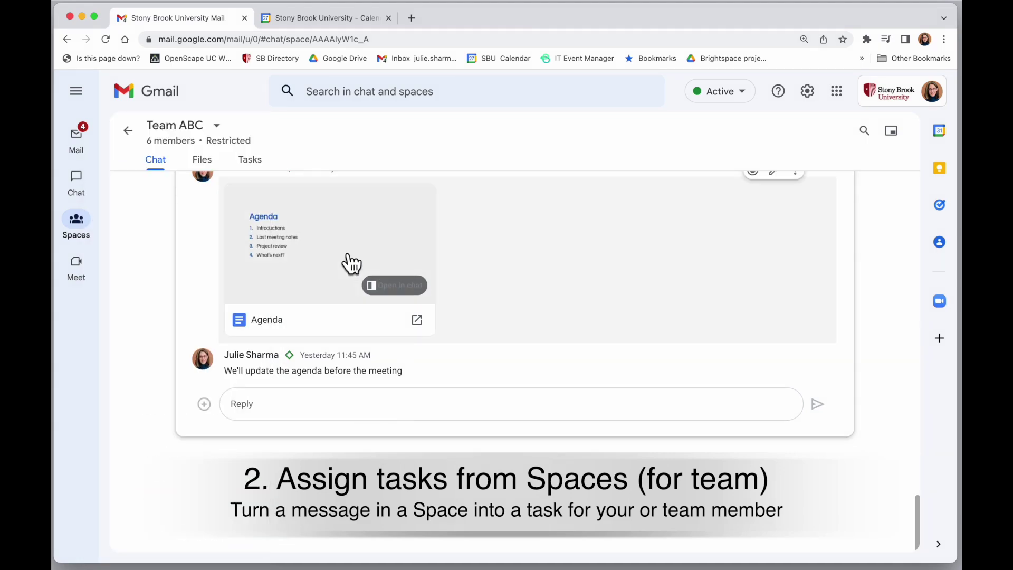
left_click(220, 132)
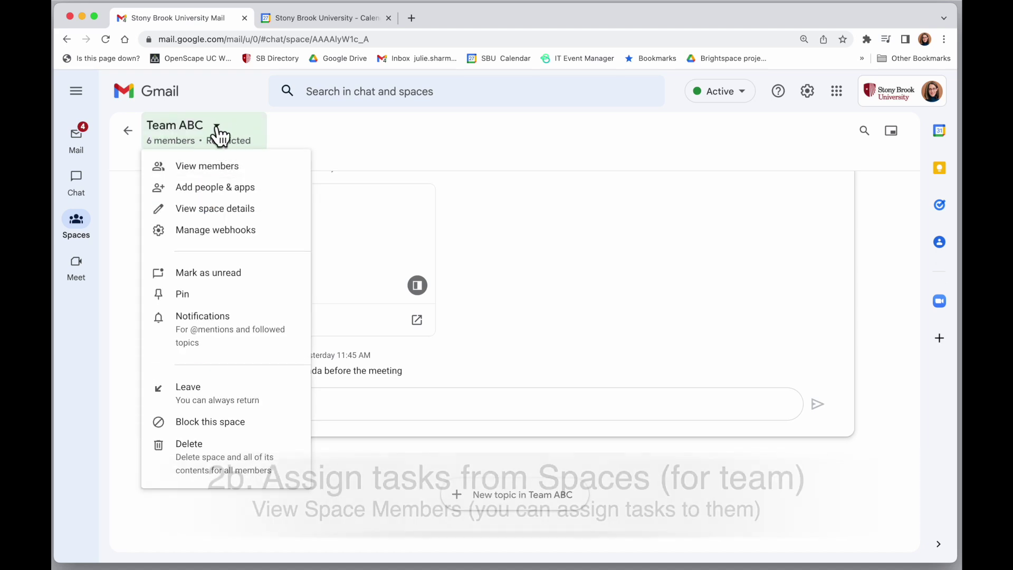
left_click(258, 168)
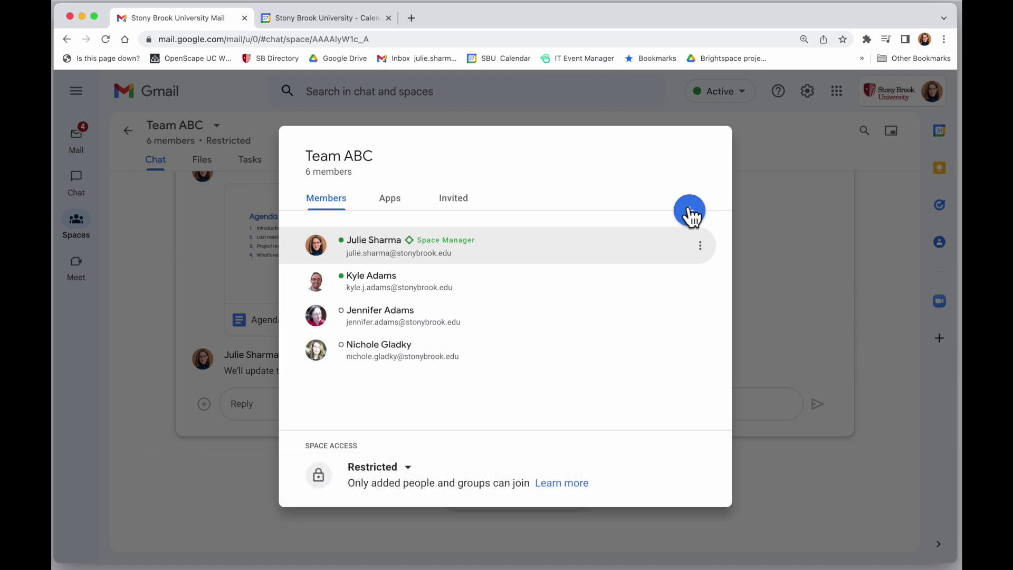
left_click(780, 248)
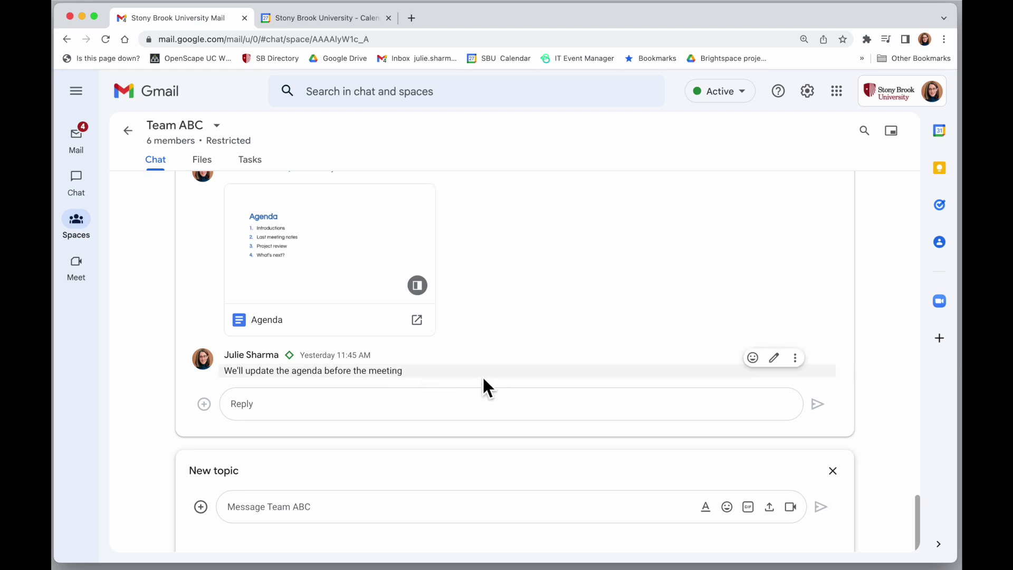
Step: Create a space task from the message "We'll update the agenda before the meeting" and assign it to the team member labelled Training
left_click(795, 361)
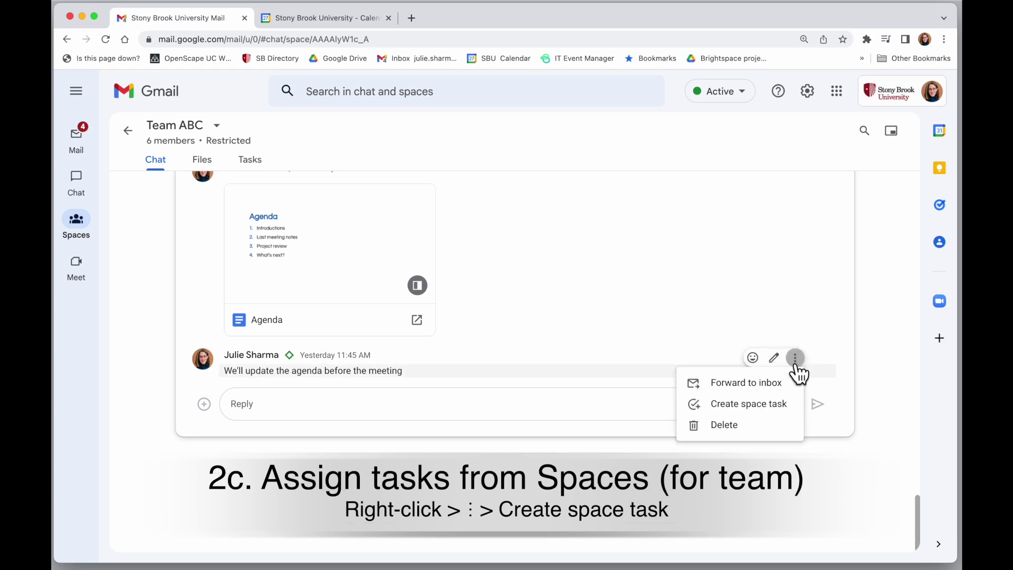
left_click(782, 408)
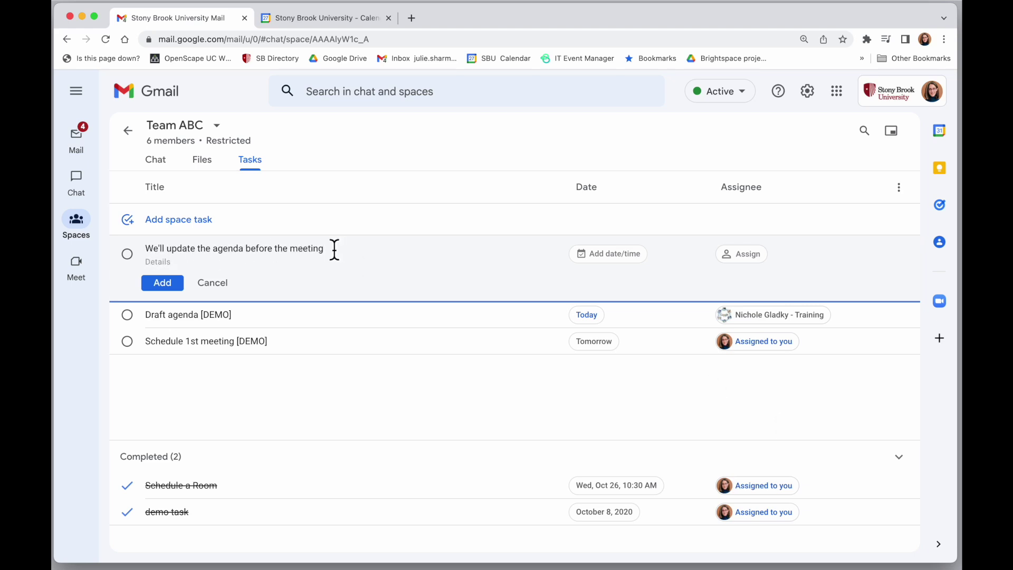
left_click(752, 258)
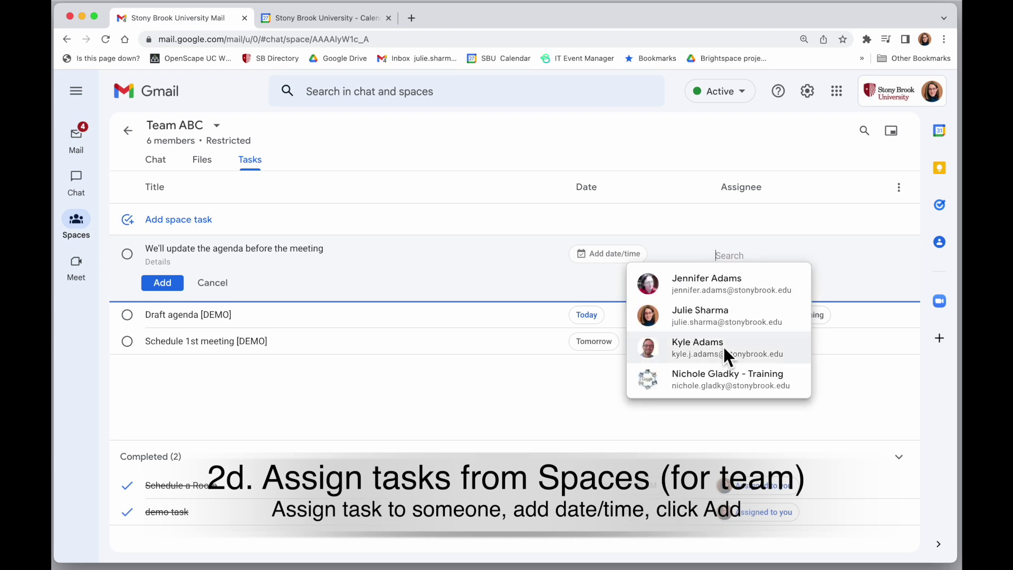
left_click(725, 372)
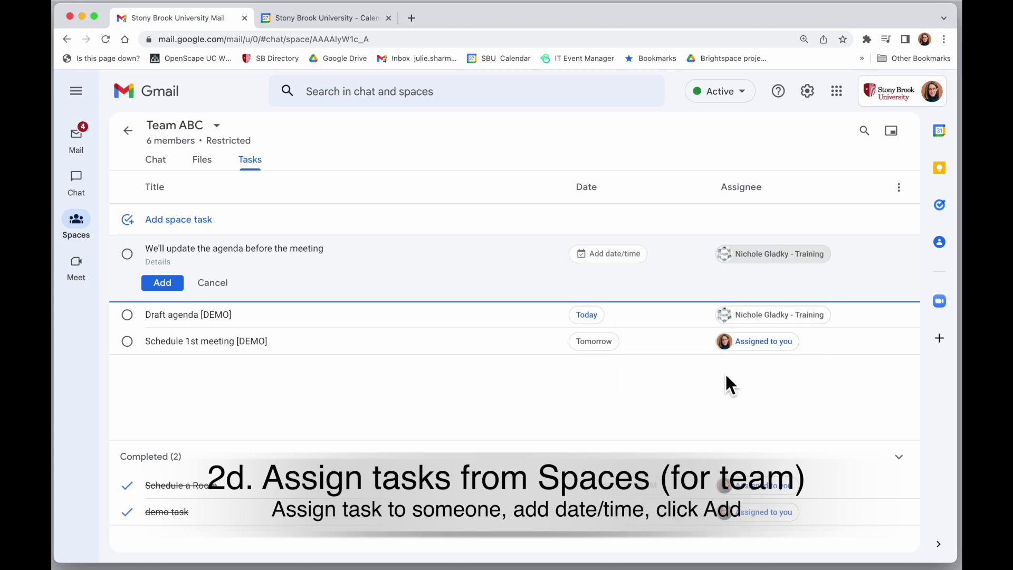
Step: Set the agenda update task's due date to October 28, 2022 at 11:00 AM and add it to the space
left_click(637, 260)
left_click(562, 372)
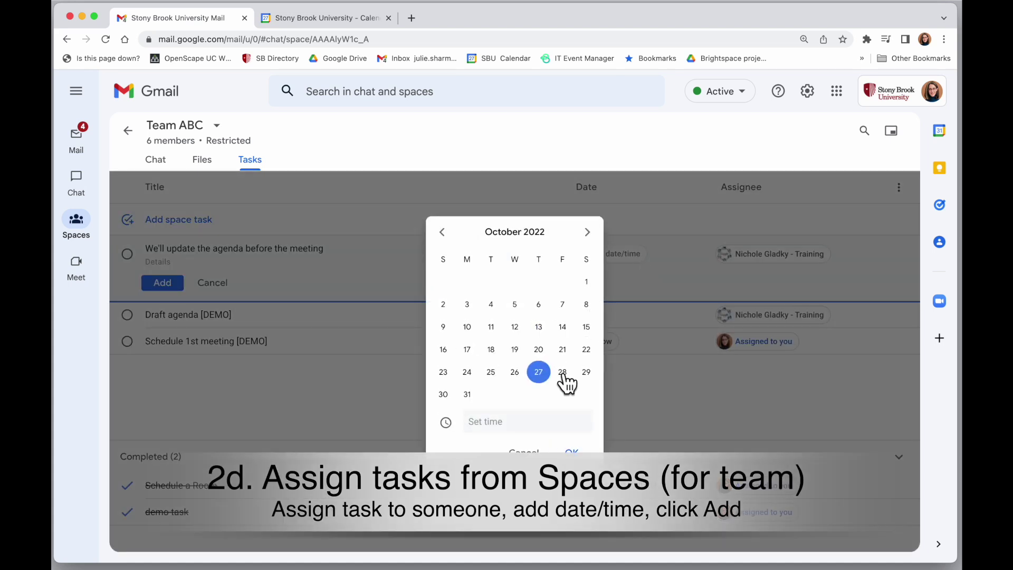
left_click(508, 428)
left_click(515, 356)
left_click(569, 447)
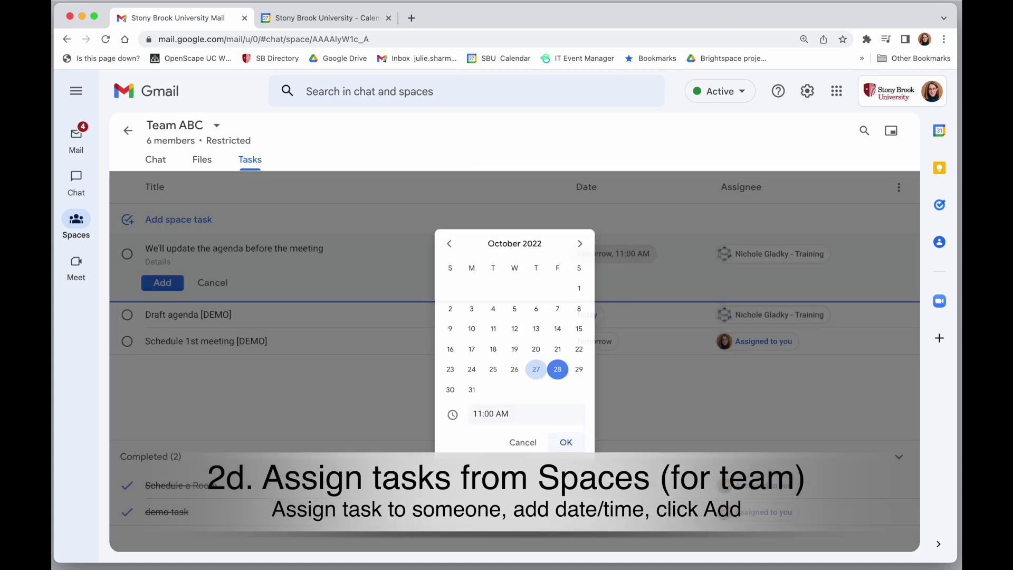
left_click(168, 285)
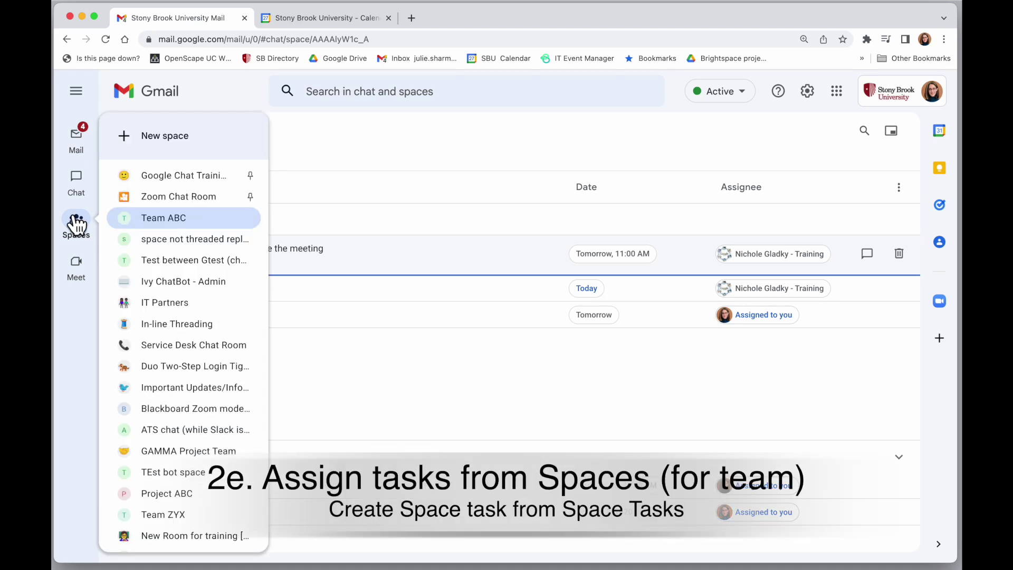
Step: Start another space task in Team ABC's task list titled "Schedule 2nd meeting" and assign it to yourself
left_click(150, 163)
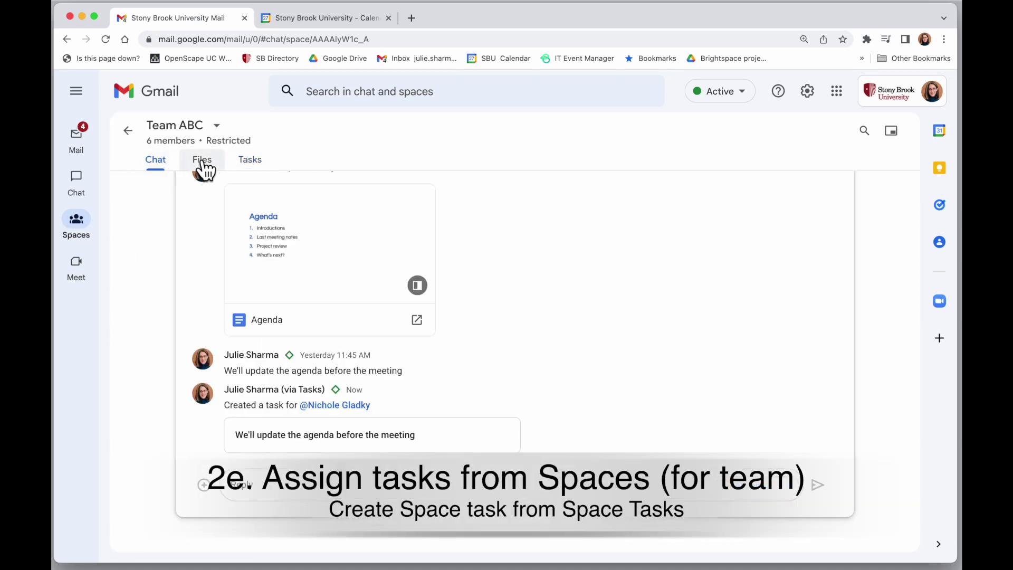
left_click(259, 169)
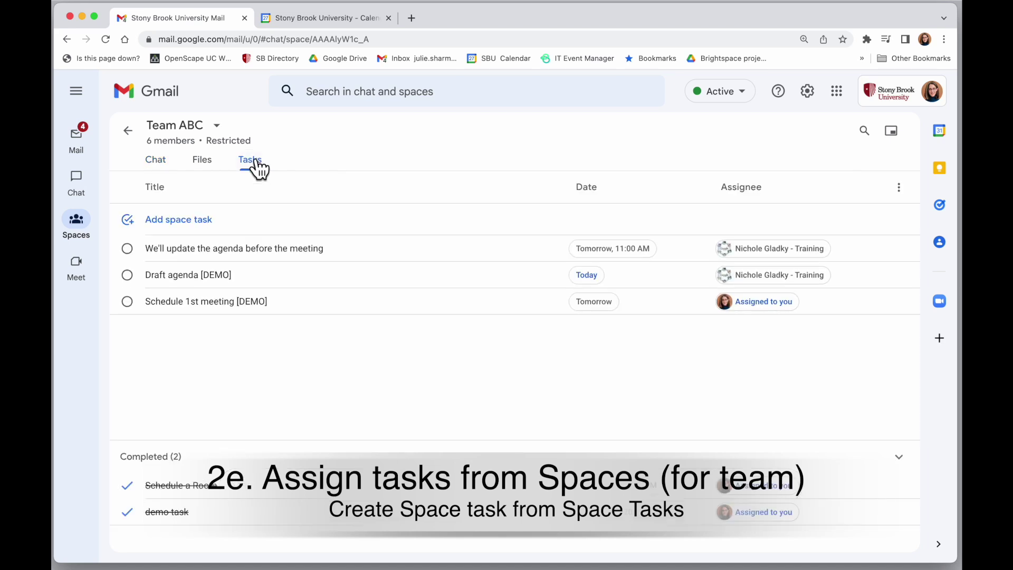
left_click(194, 227)
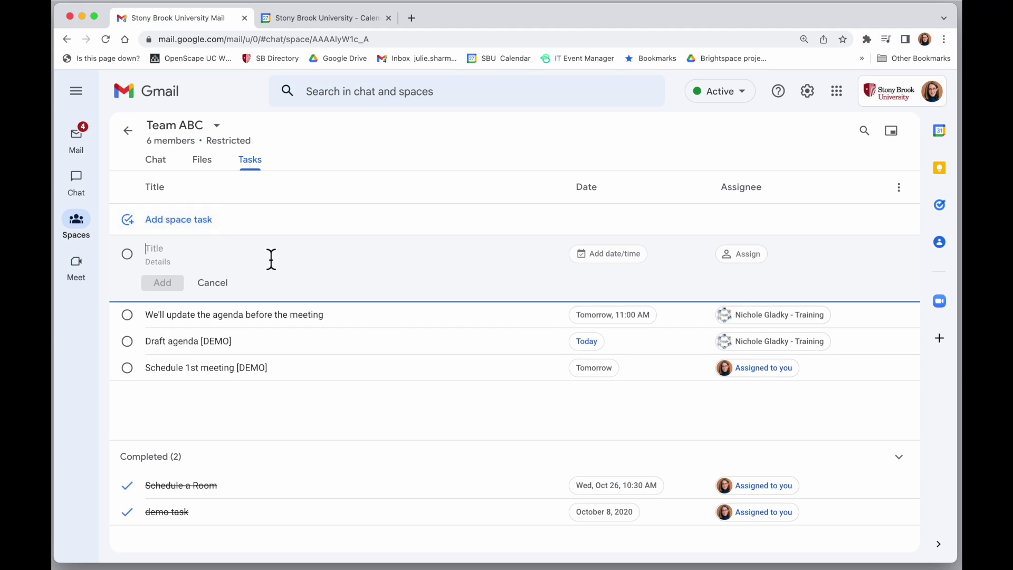
type("Schedule 2nd mee")
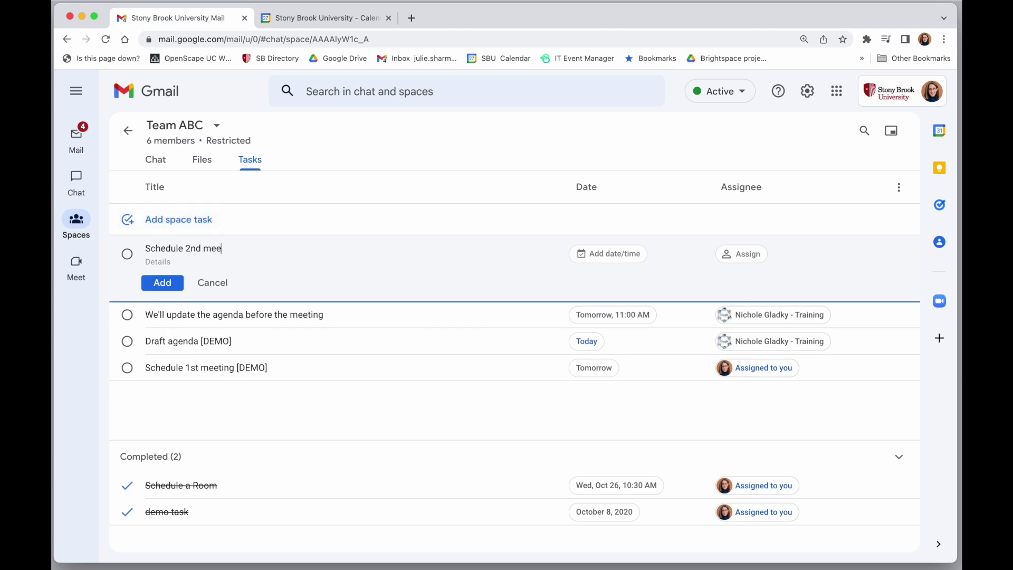
type("ting")
left_click(741, 255)
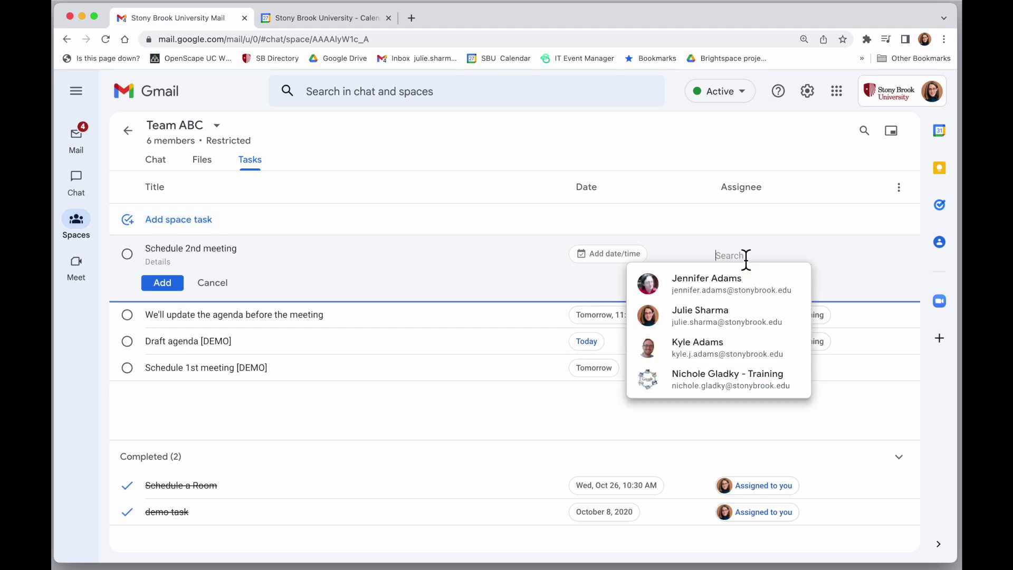
left_click(713, 315)
Step: Set the "Schedule 2nd meeting" task's due date to October 31, 2022 at 12:00 PM and add it to the space
left_click(626, 258)
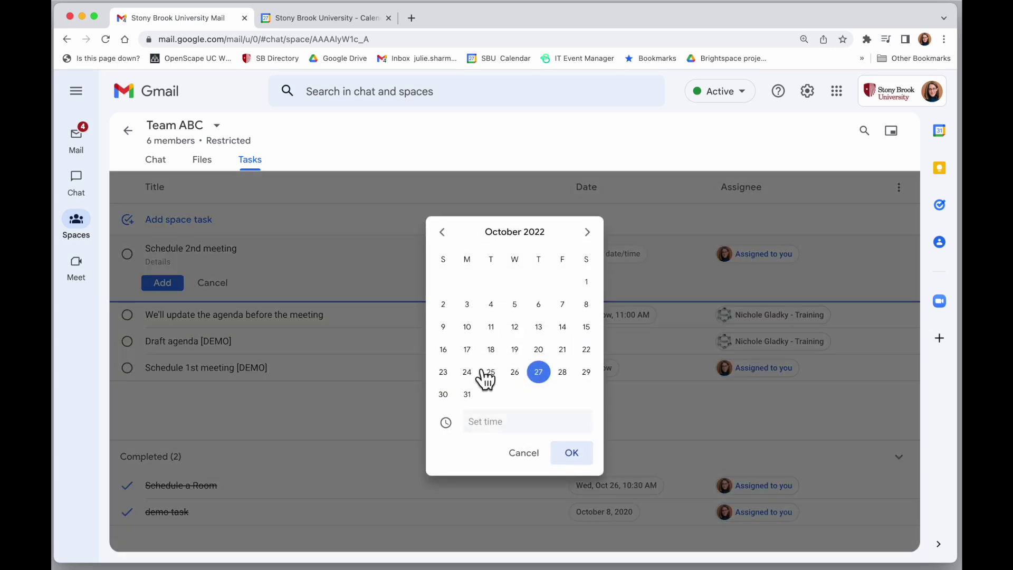
left_click(467, 394)
left_click(512, 425)
scroll(517, 237, "down", 8)
left_click(508, 365)
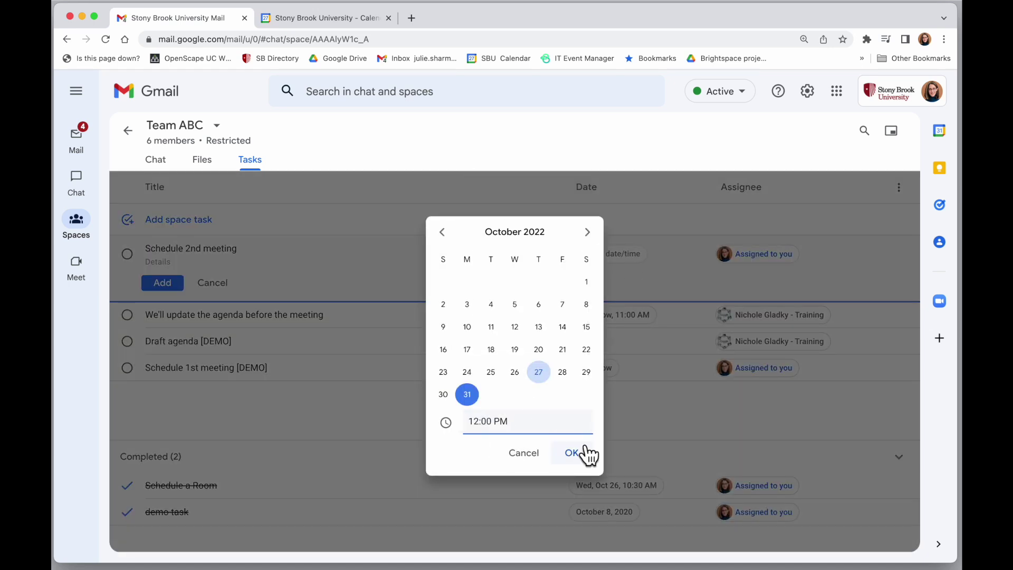
left_click(572, 454)
left_click(168, 283)
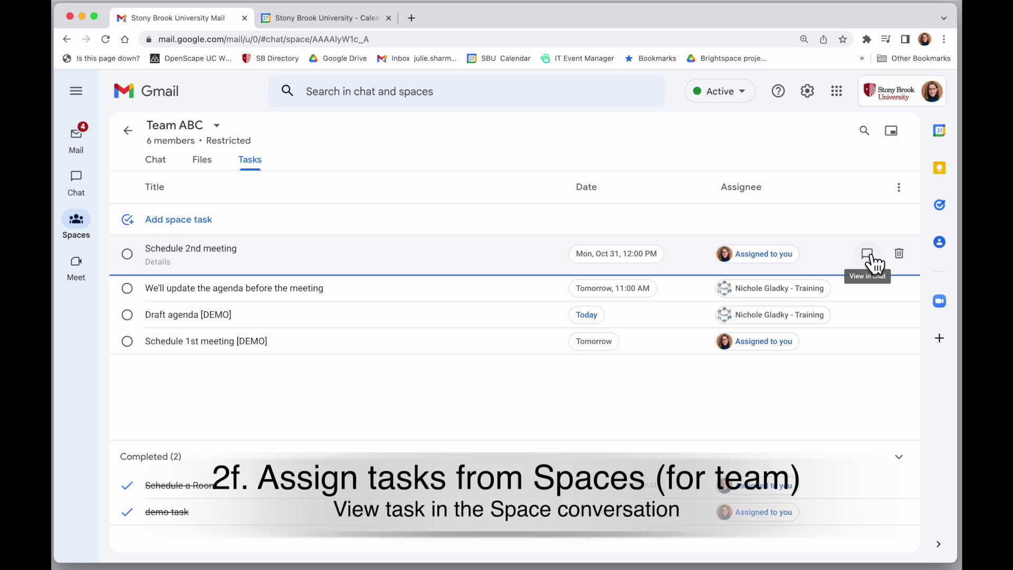
Step: Review the posts about the two newly created tasks in the Team ABC conversation
left_click(147, 168)
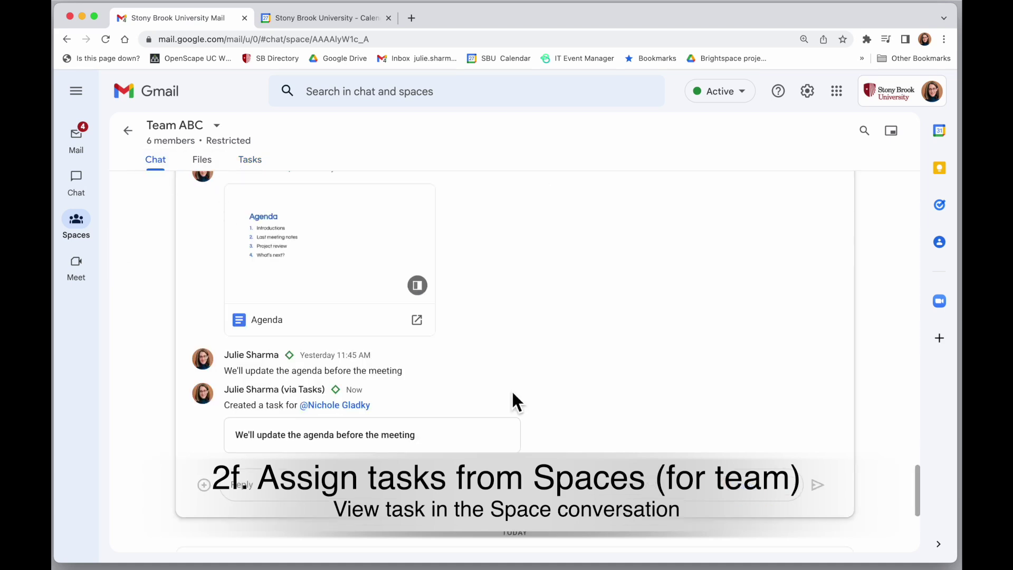
scroll(511, 389, "down", 2)
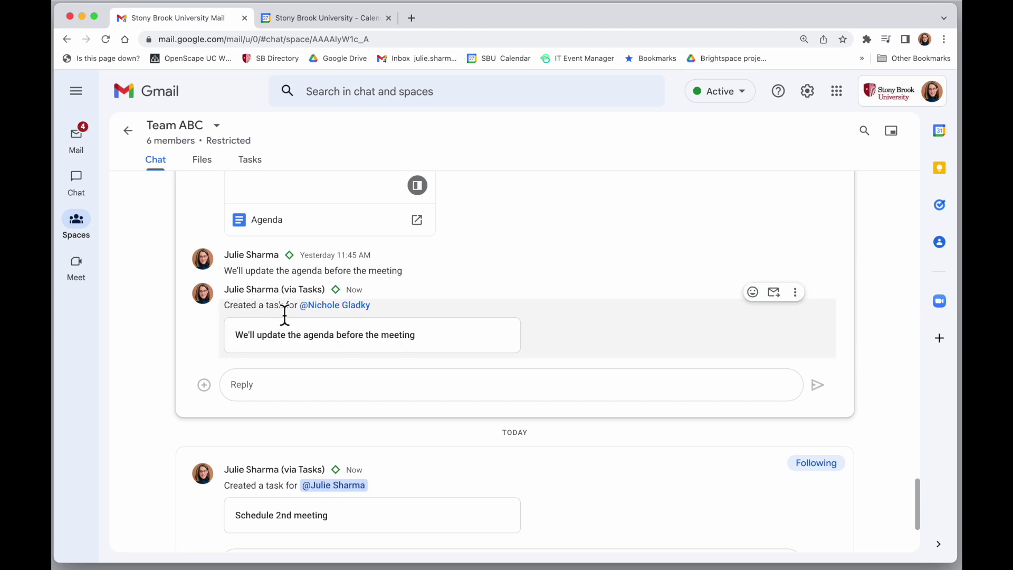
scroll(285, 315, "down", 3)
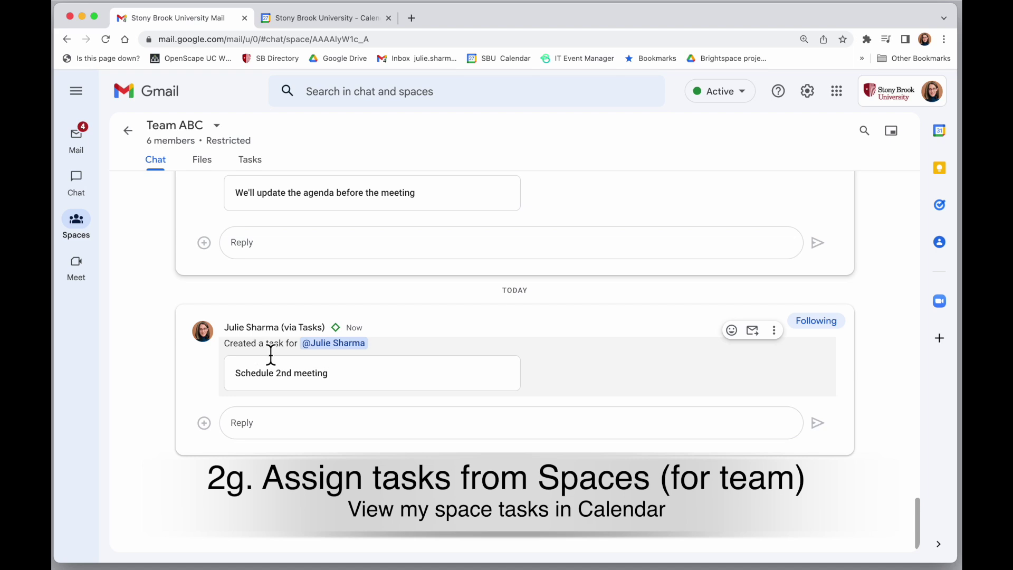
Step: Switch to Google Calendar, open the "Schedule 2nd meeting" task on October 31, and go through its linked Team ABC space to the task list
left_click(346, 16)
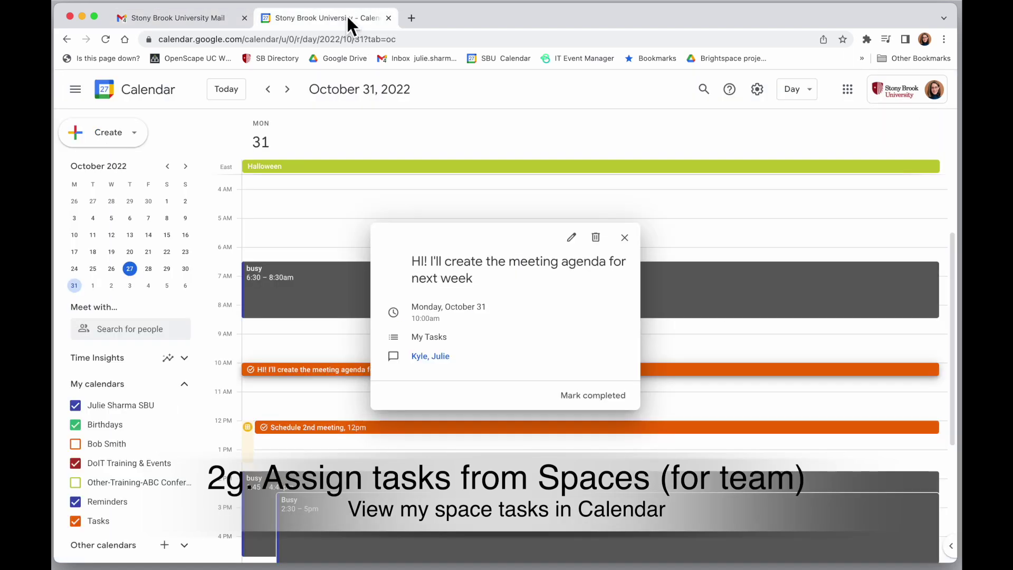
left_click(381, 430)
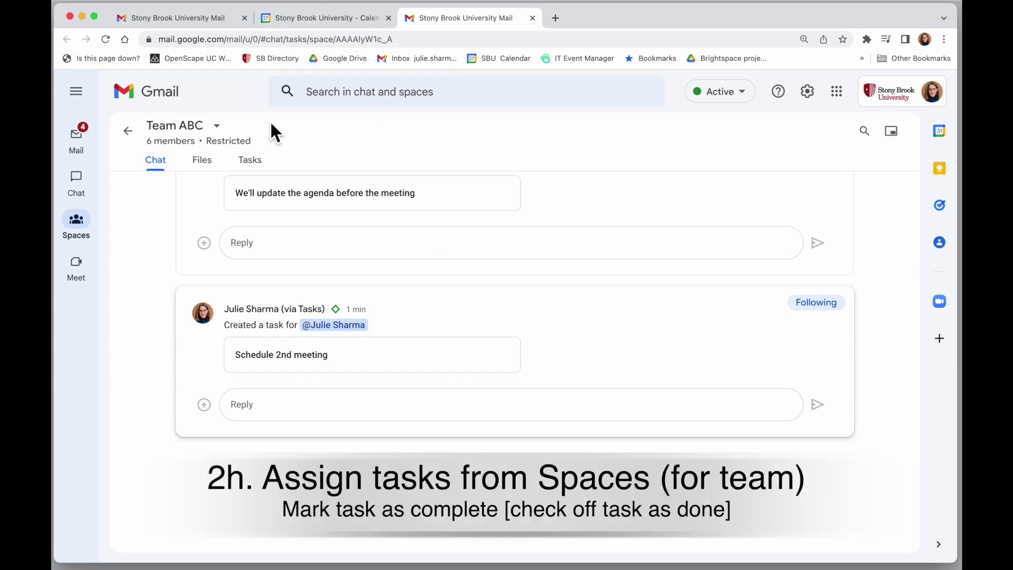
left_click(258, 165)
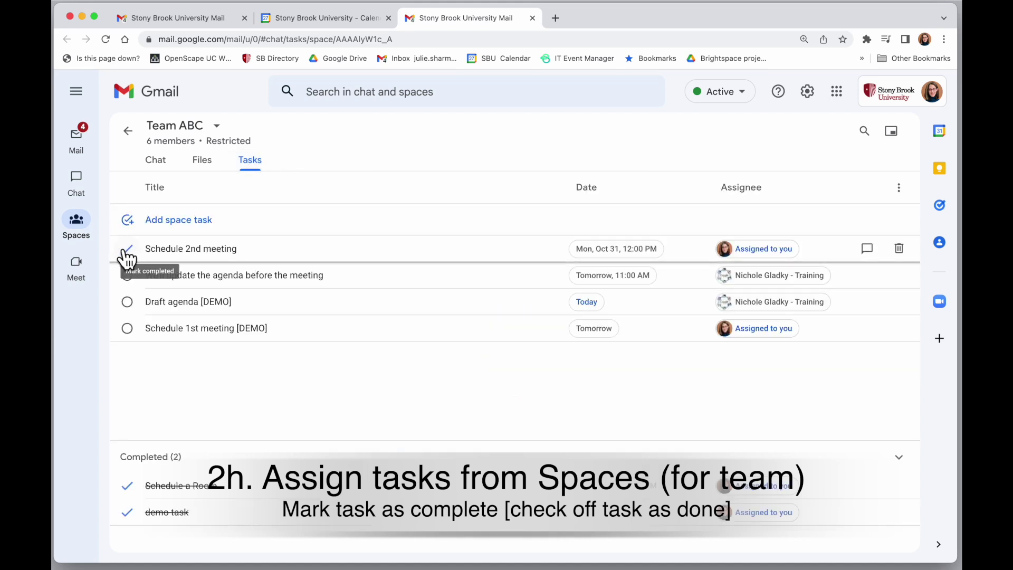
Step: Return to Google Calendar and mark the "Schedule 2nd meeting" task on October 31 as completed
left_click(340, 20)
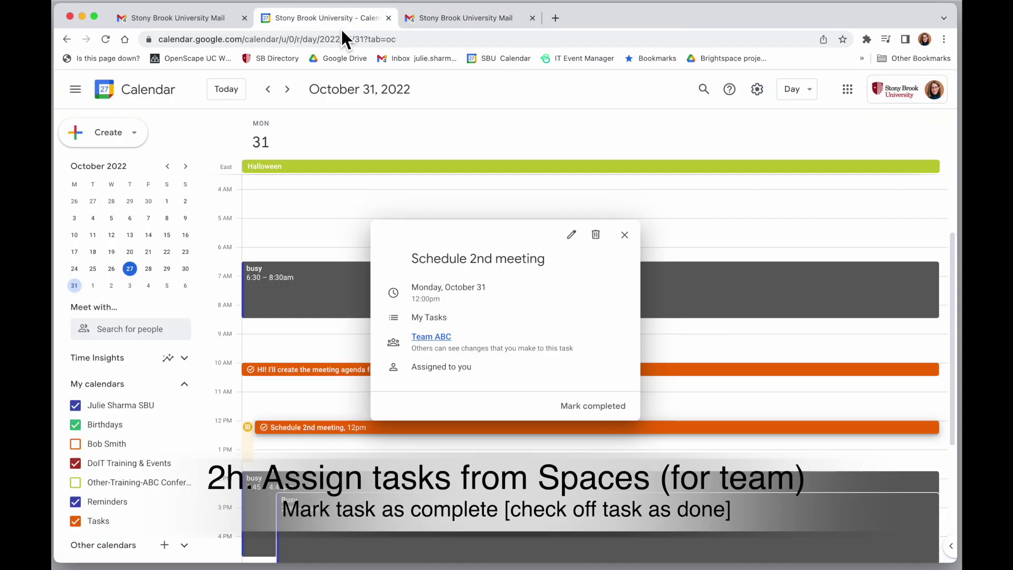
left_click(417, 430)
left_click(409, 430)
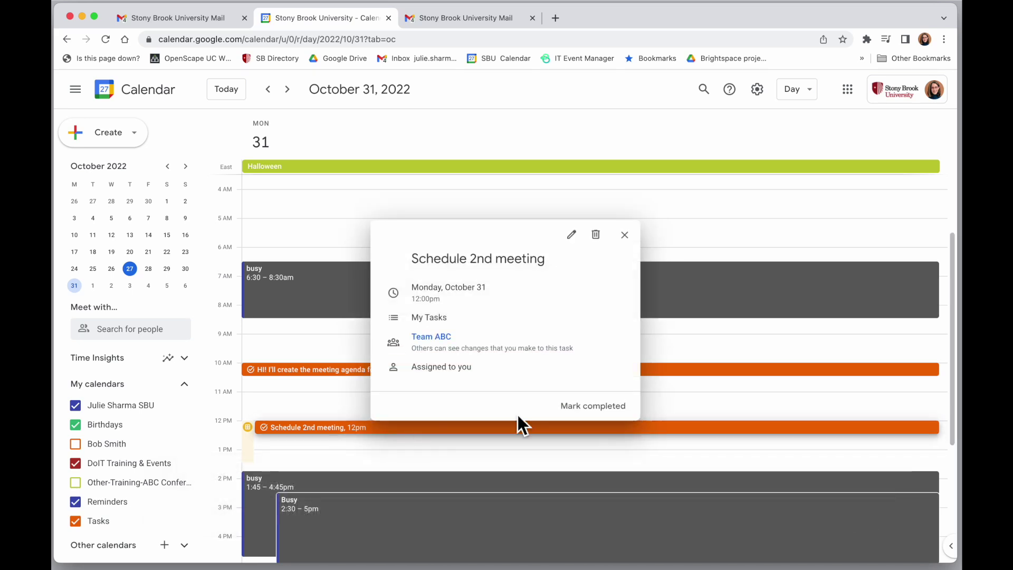
left_click(595, 407)
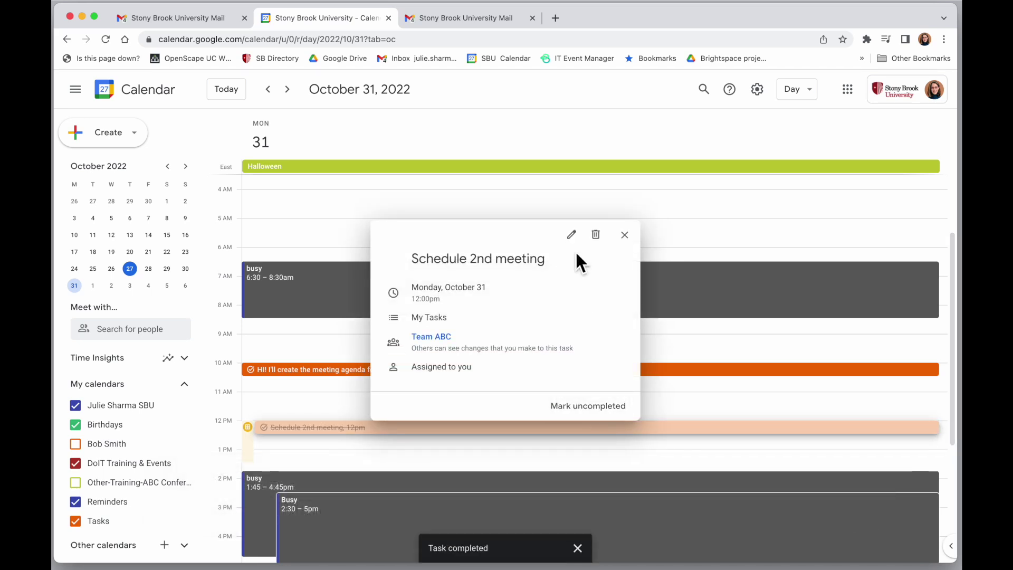
Step: Switch to Gmail and check the "Schedule 2nd meeting" task in Team ABC's conversation and its completed tasks list
left_click(215, 19)
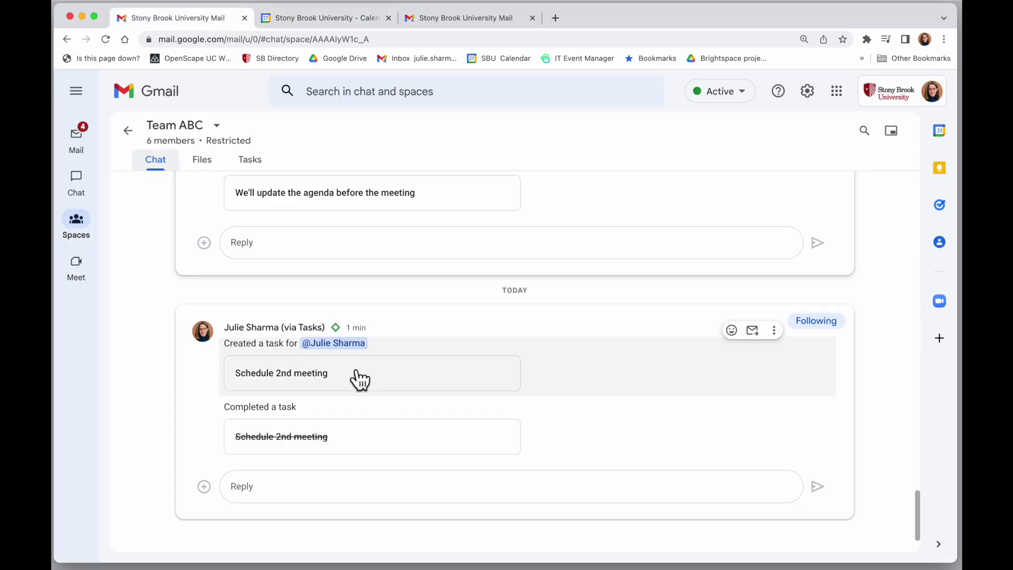
left_click(251, 160)
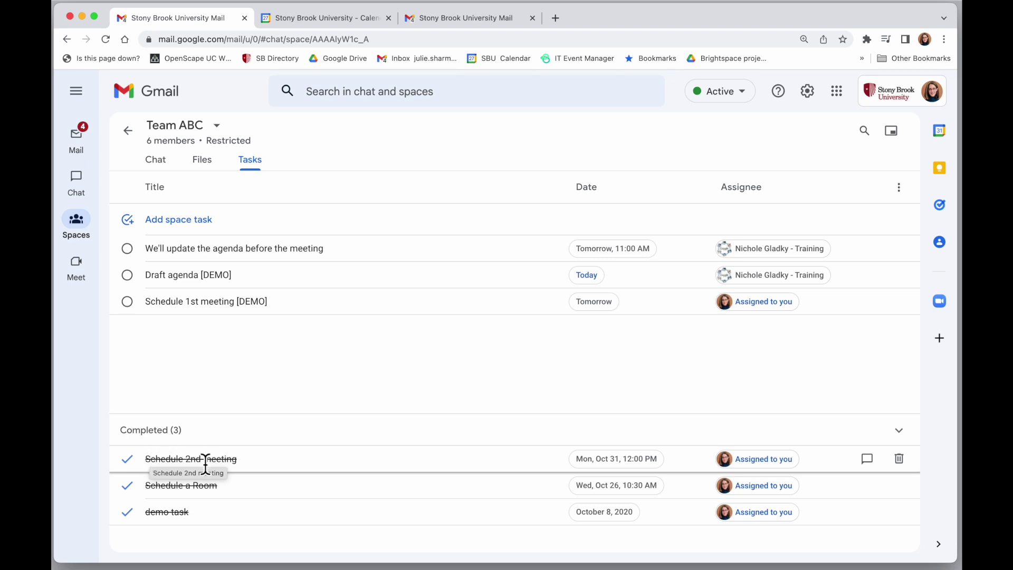
left_click(333, 16)
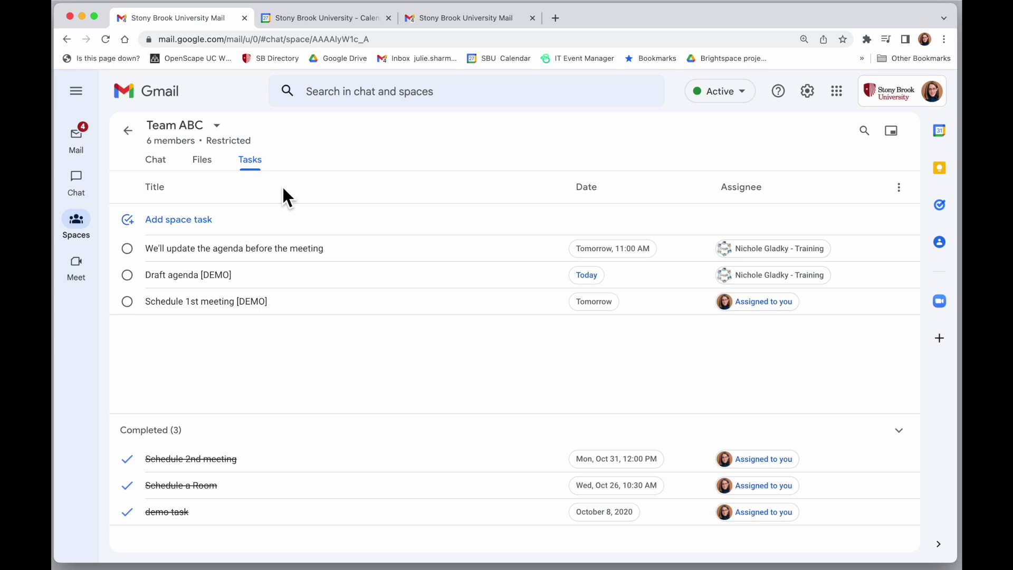
mouse_move(77, 187)
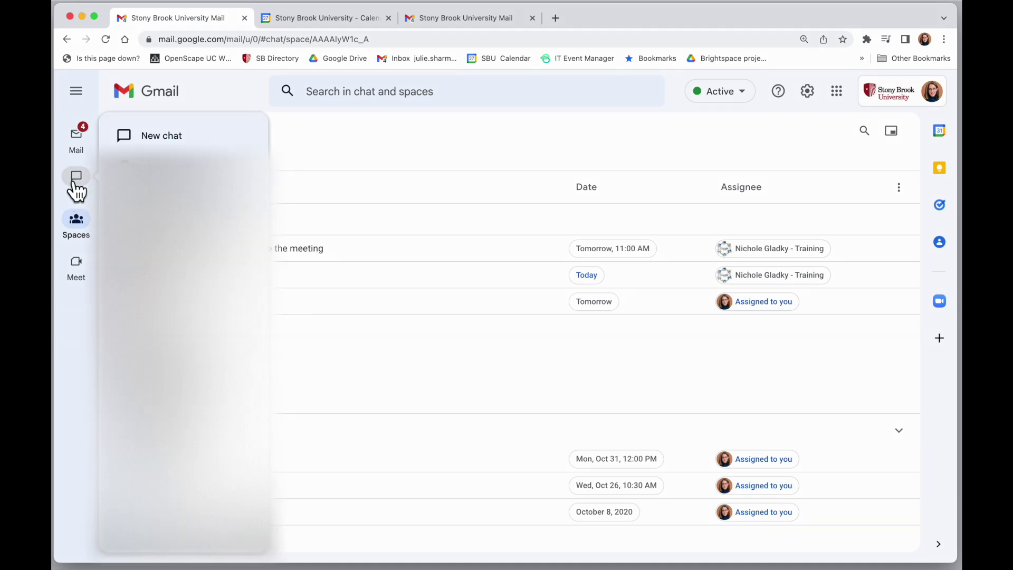
mouse_move(78, 224)
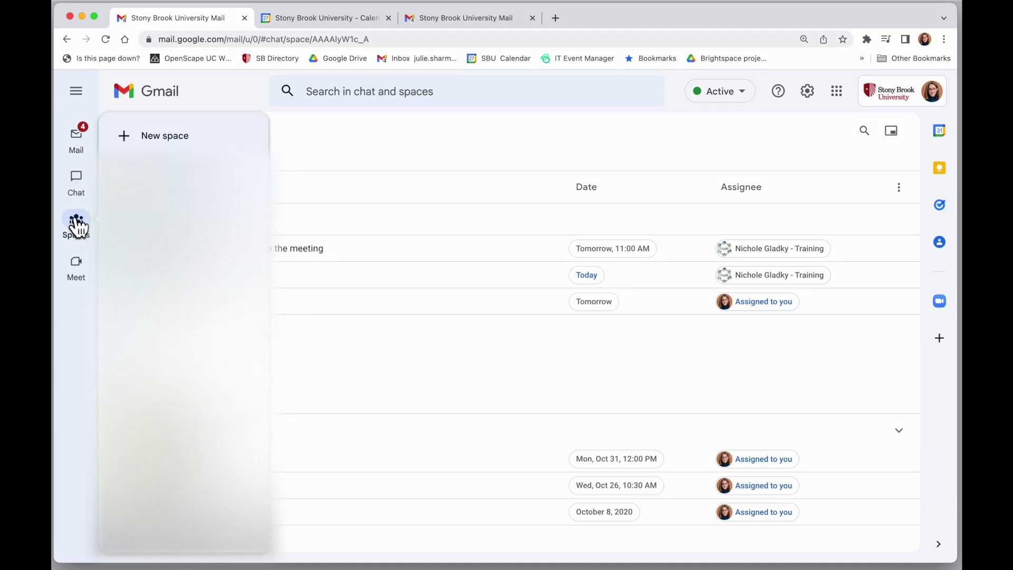